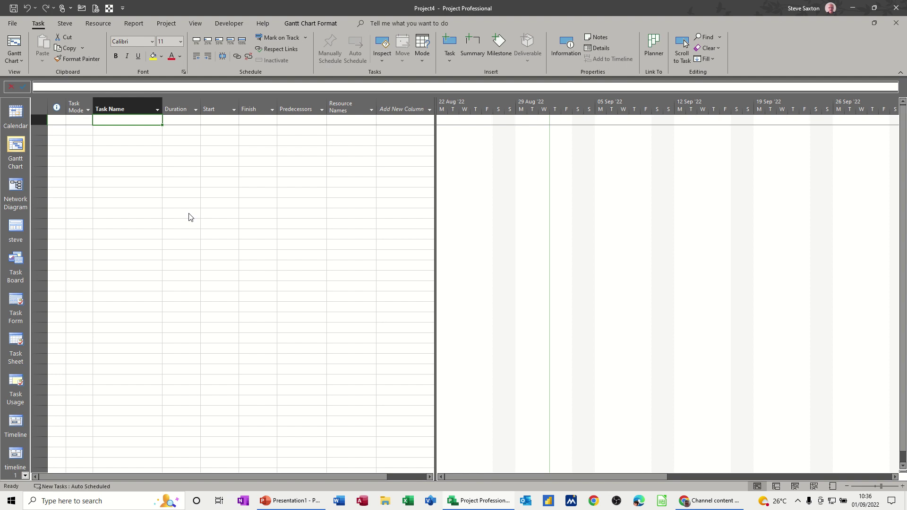
# - Enter 'Master Projects' as the first task of the new plan
pyautogui.write('Master')
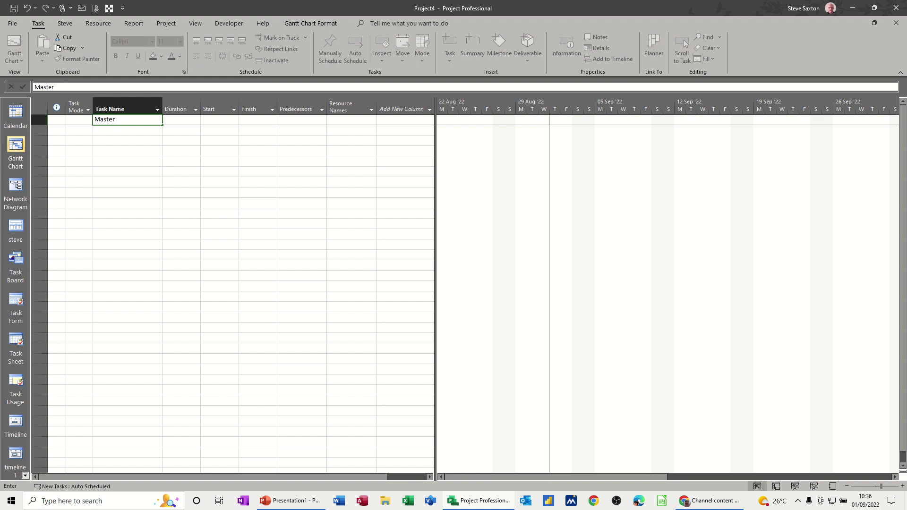
pyautogui.write(' Projects')
pyautogui.click(128, 140)
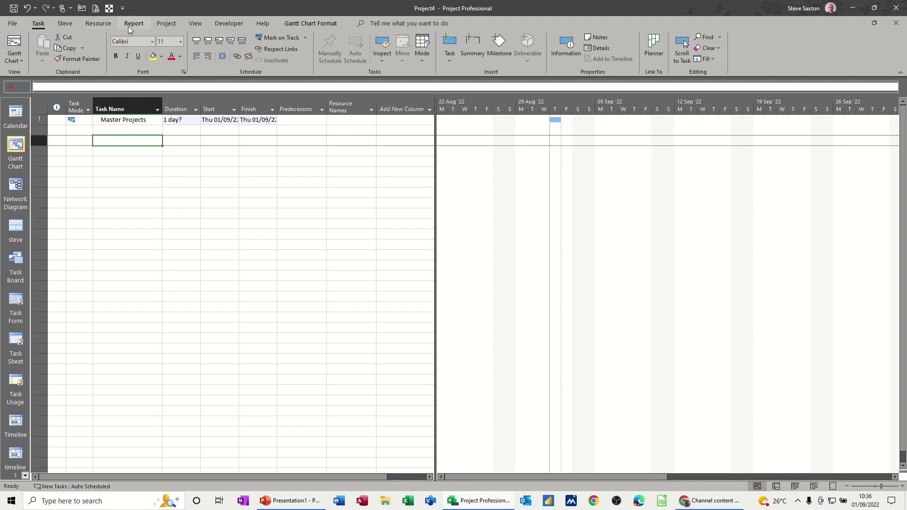
# - Insert Phase 1.mpp and then Phase 2.mpp as subprojects of the plan
pyautogui.click(159, 25)
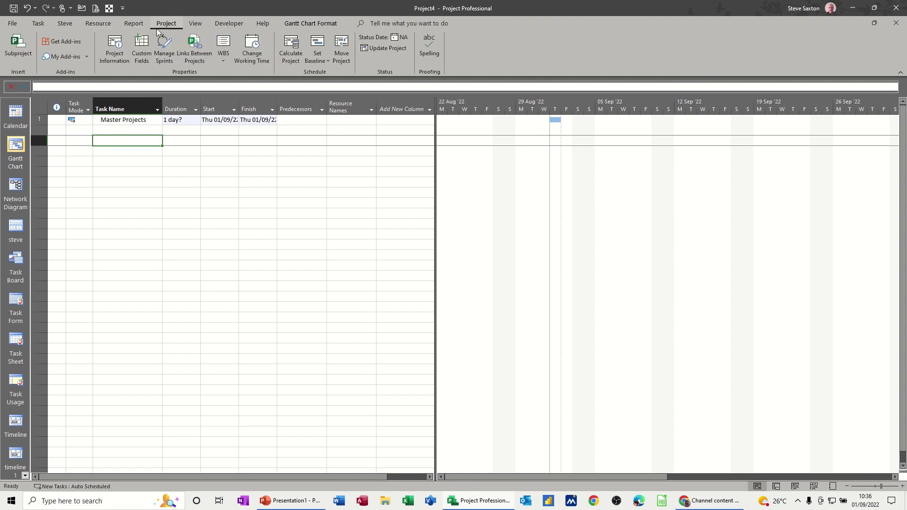
pyautogui.click(14, 44)
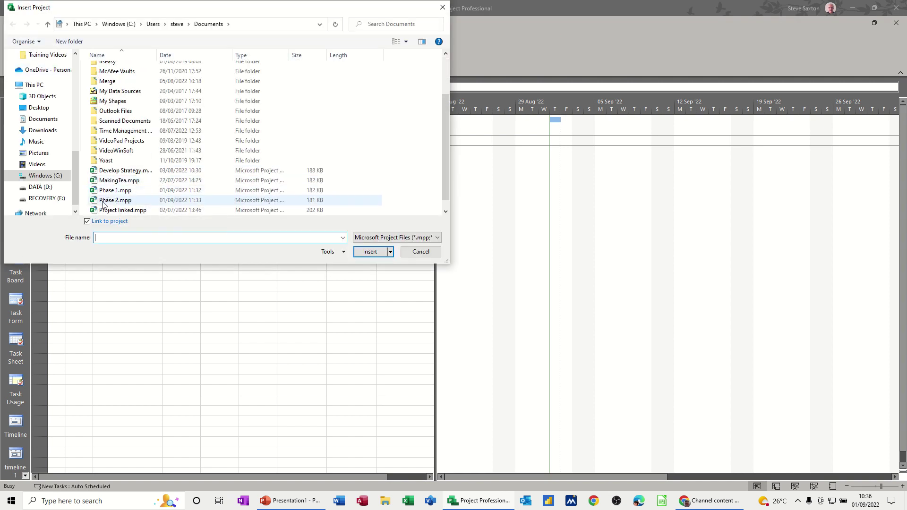
pyautogui.doubleClick(105, 193)
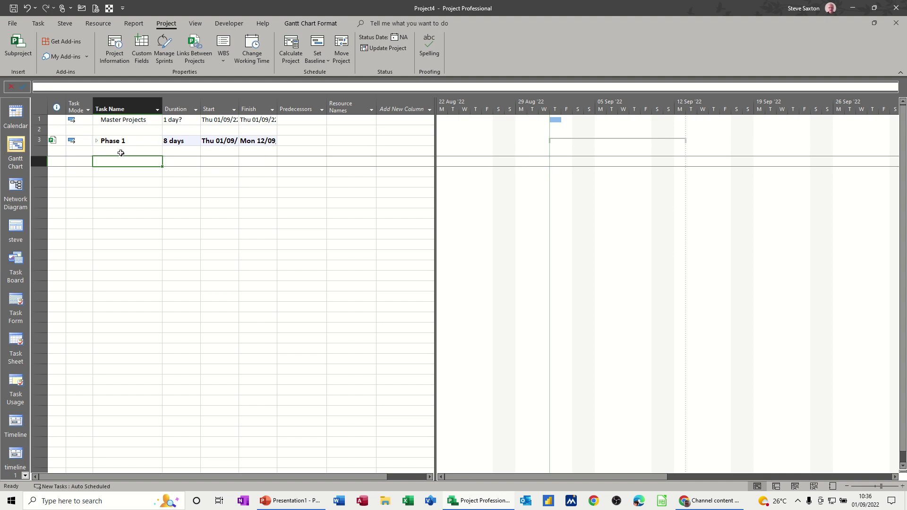
pyautogui.click(18, 46)
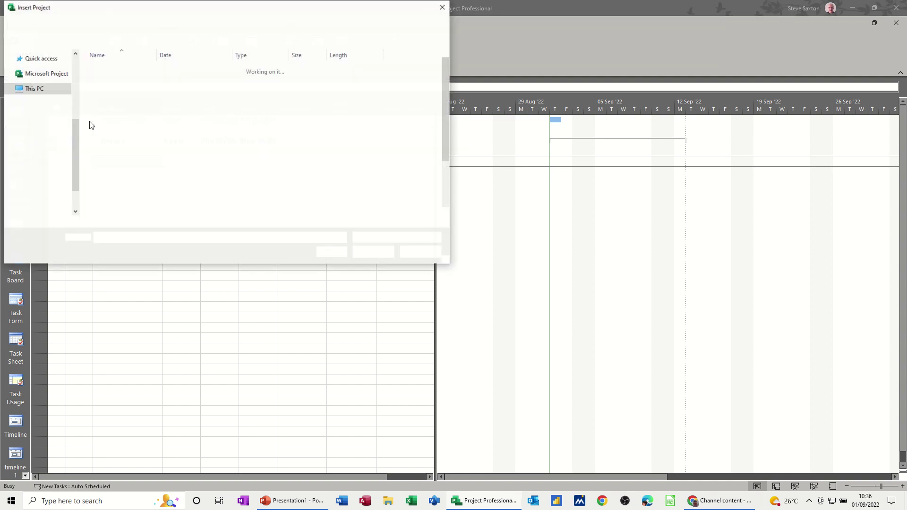
pyautogui.scroll(-2, 126, 171)
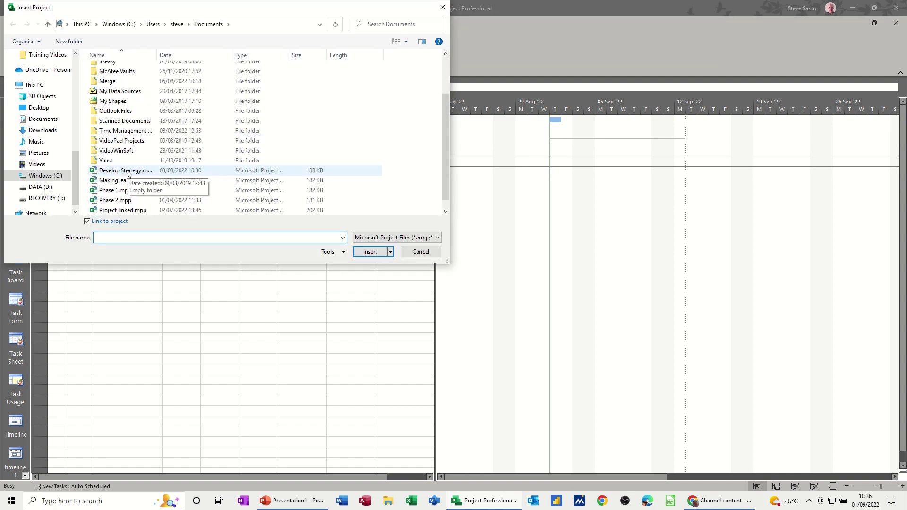
pyautogui.doubleClick(110, 200)
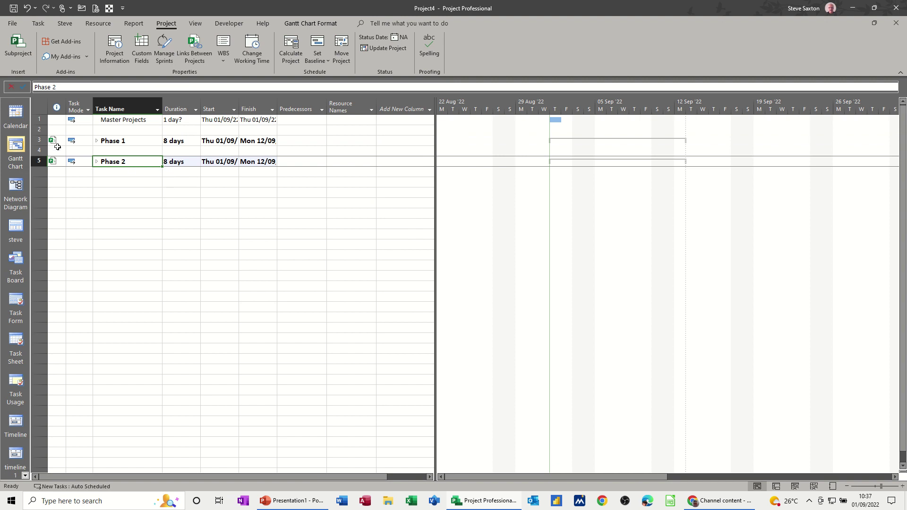
# - Indent the Phase 1 and Phase 2 rows under the Master Projects summary task
pyautogui.moveTo(38, 140); pyautogui.dragTo(38, 161)
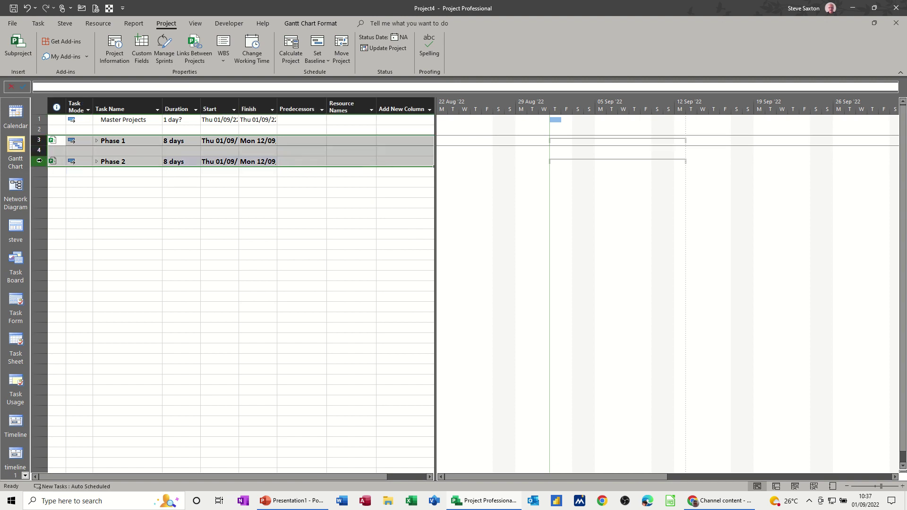
pyautogui.click(46, 26)
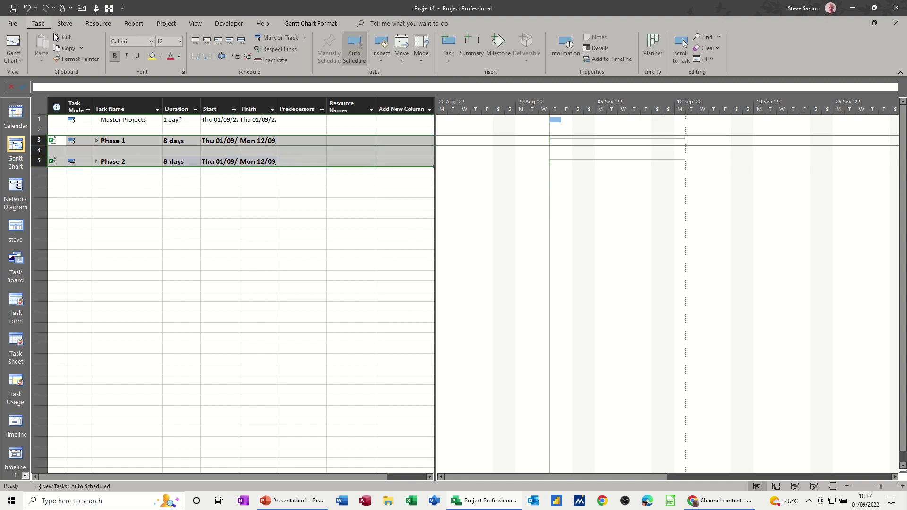
pyautogui.click(208, 57)
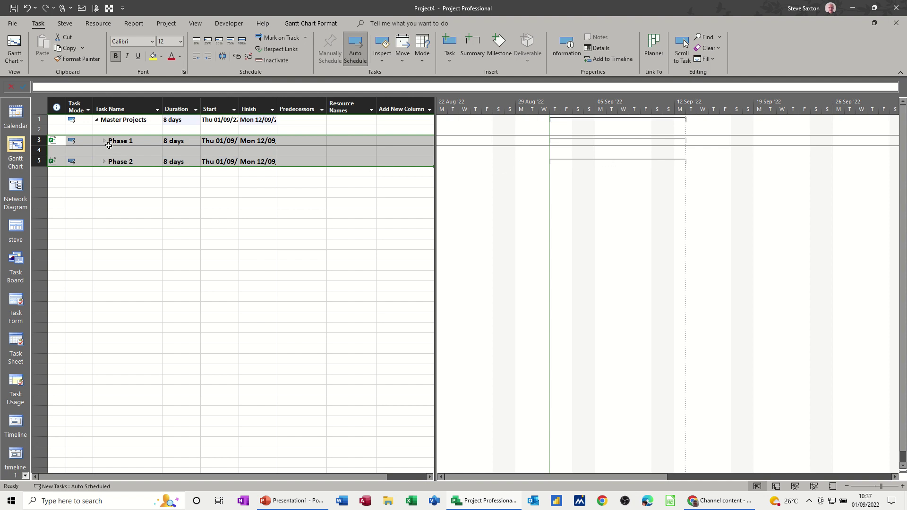
# - Expand Phase 1 and Phase 2, and widen the Task Name column to fit full names
pyautogui.click(110, 181)
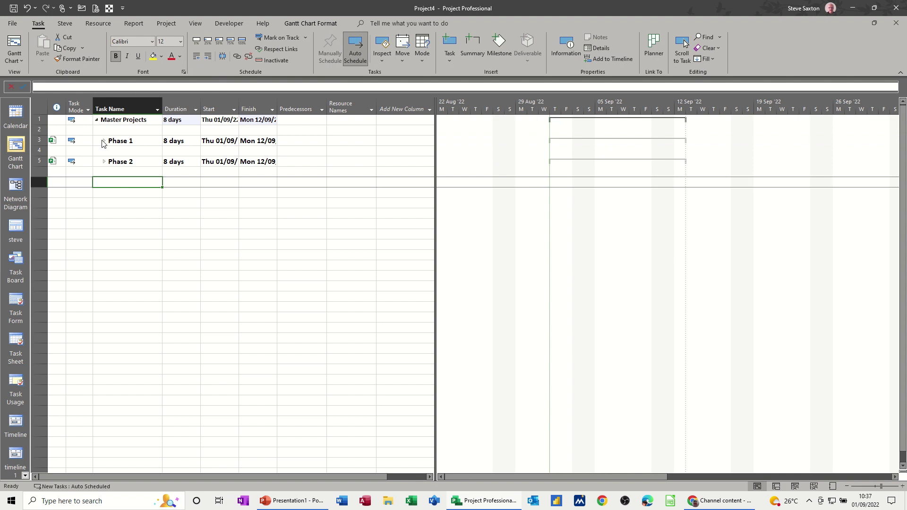
pyautogui.click(104, 141)
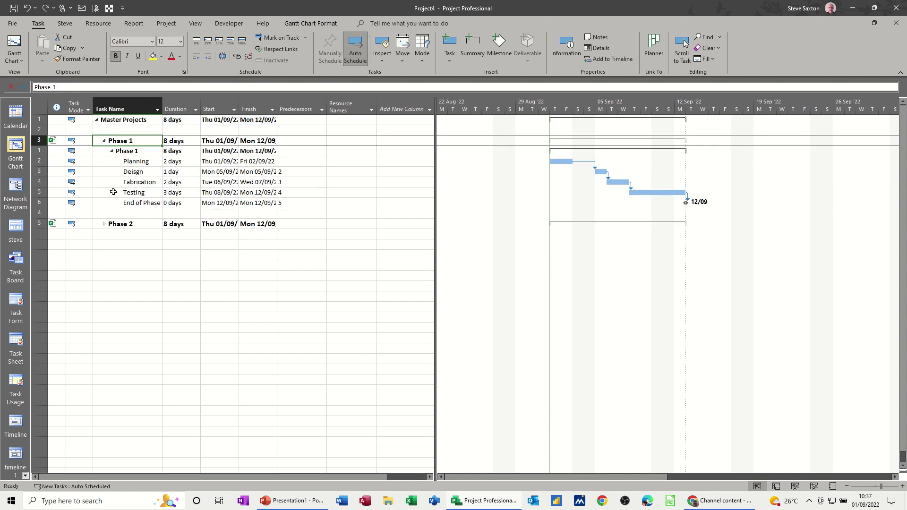
pyautogui.click(104, 225)
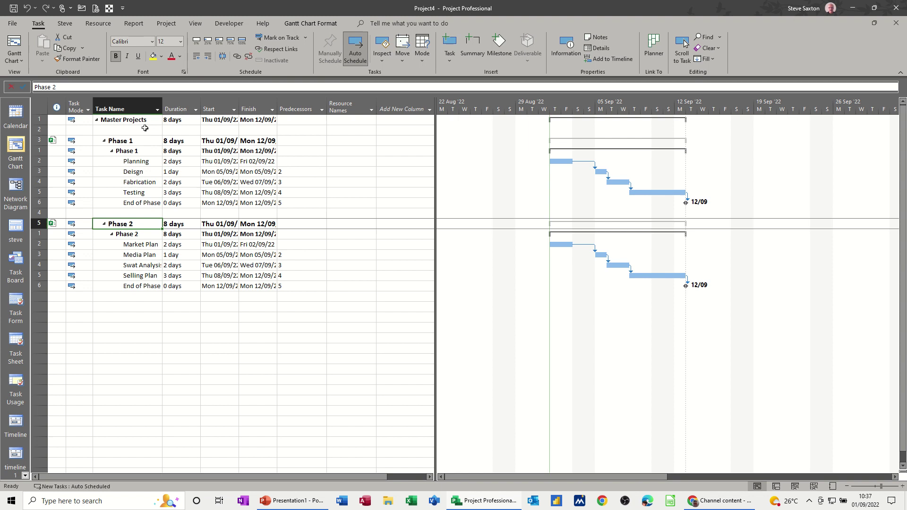
pyautogui.doubleClick(162, 108)
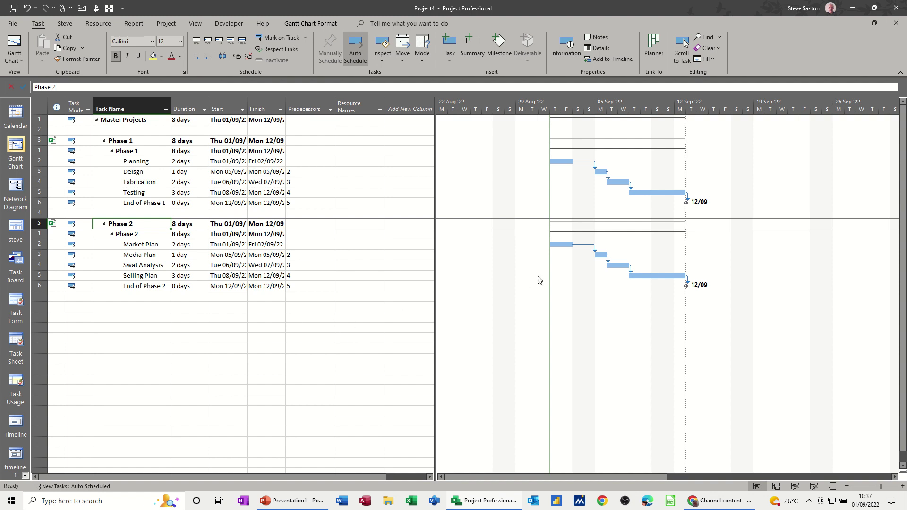
# - In Bar Styles, set the right-side bar text to Name so bars show task names
pyautogui.doubleClick(623, 312)
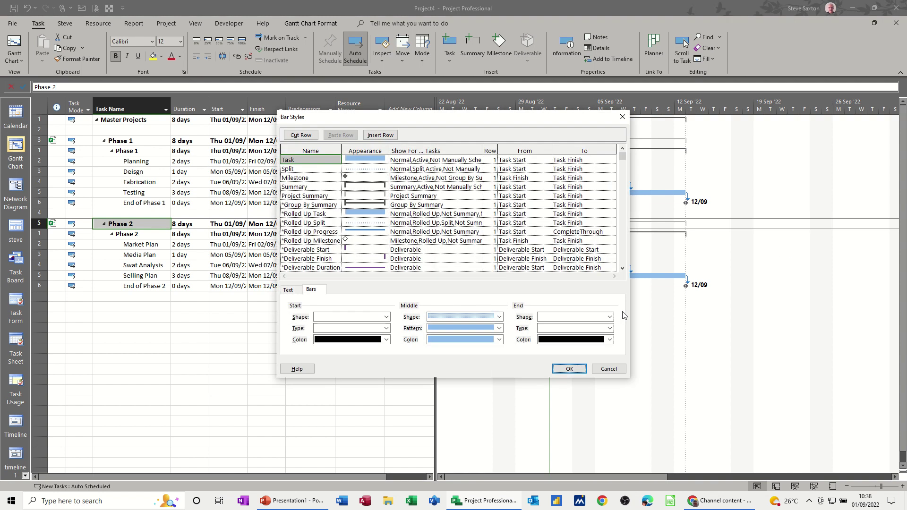
pyautogui.click(288, 290)
pyautogui.click(355, 320)
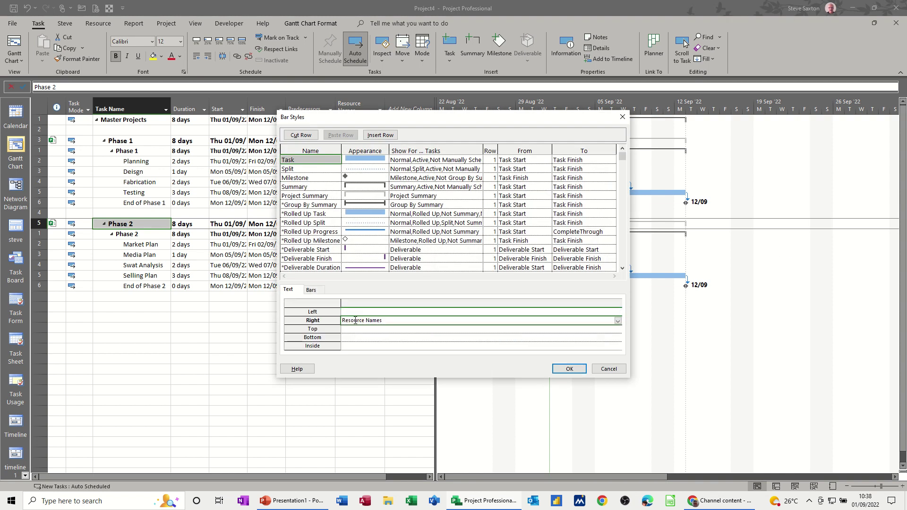
pyautogui.write('Name')
pyautogui.click(568, 368)
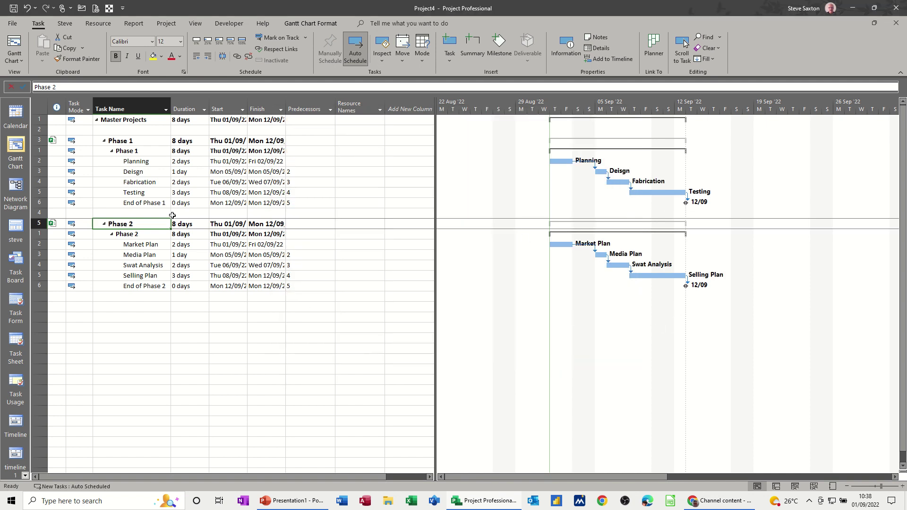
pyautogui.click(117, 204)
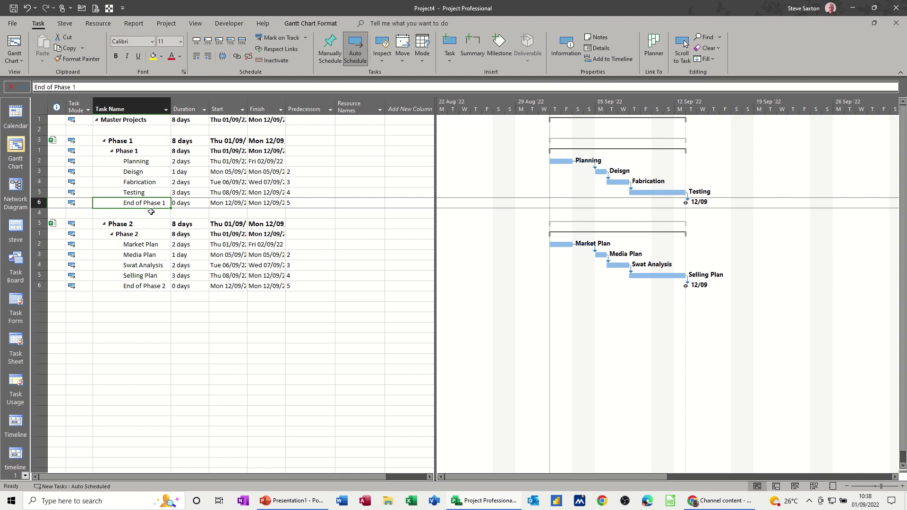
# - Link End of Phase 1 to Market Plan and widen the Predecessors column
pyautogui.keyDown('ctrl'); pyautogui.click(146, 245); pyautogui.keyUp('ctrl')
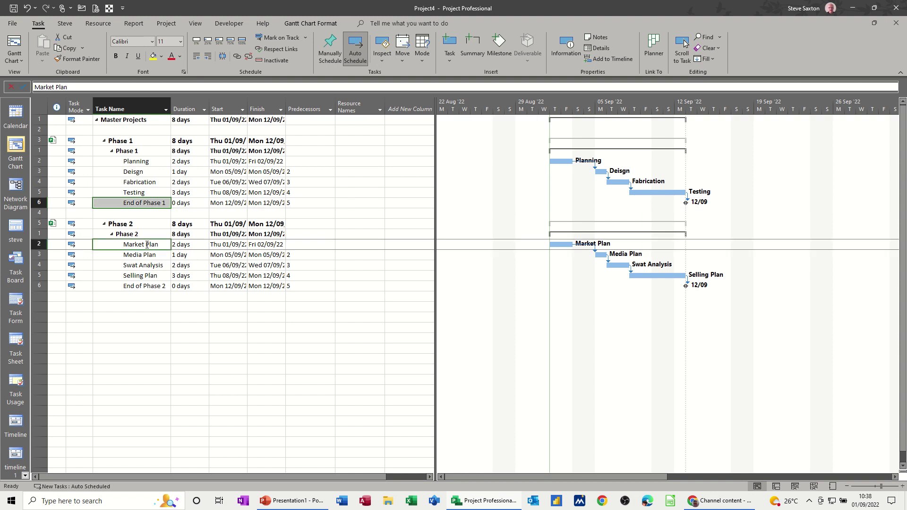
pyautogui.click(237, 57)
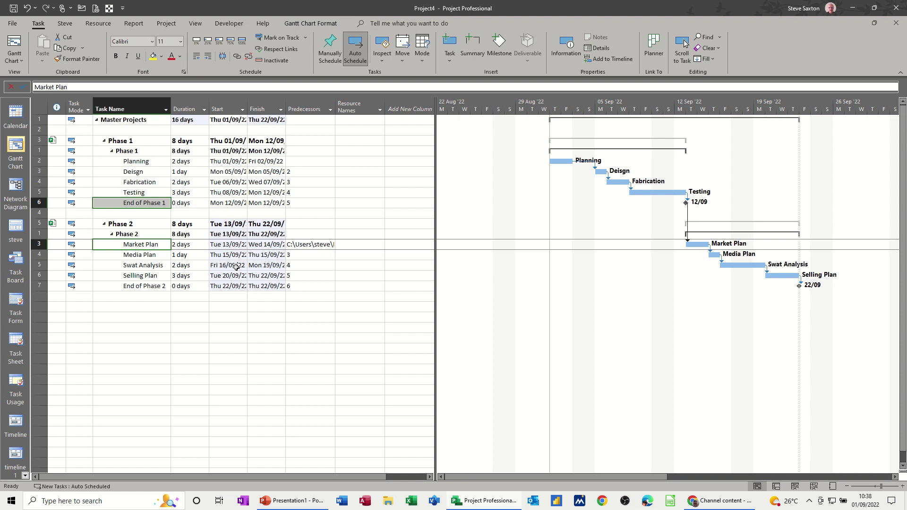
pyautogui.doubleClick(338, 113)
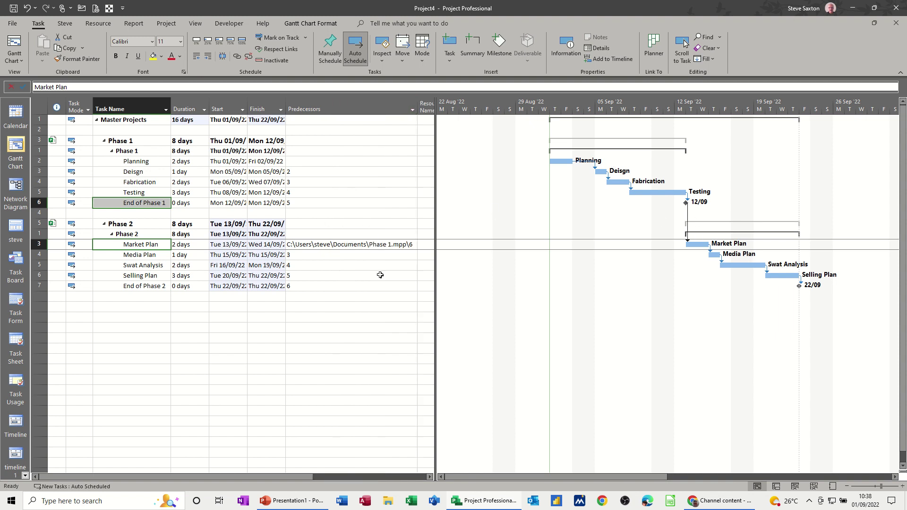
# - Show Market Plan's predecessor links in Task Information, widening the ID column to show the path
pyautogui.doubleClick(142, 244)
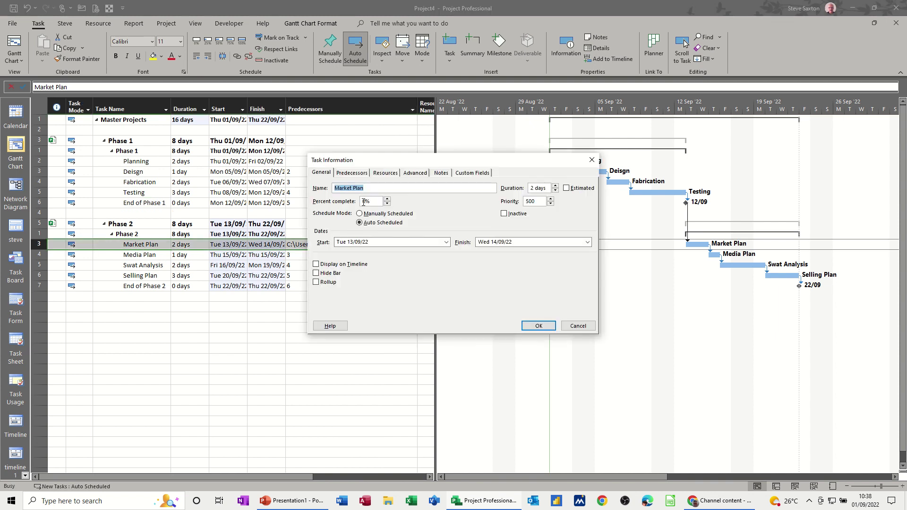
pyautogui.click(357, 174)
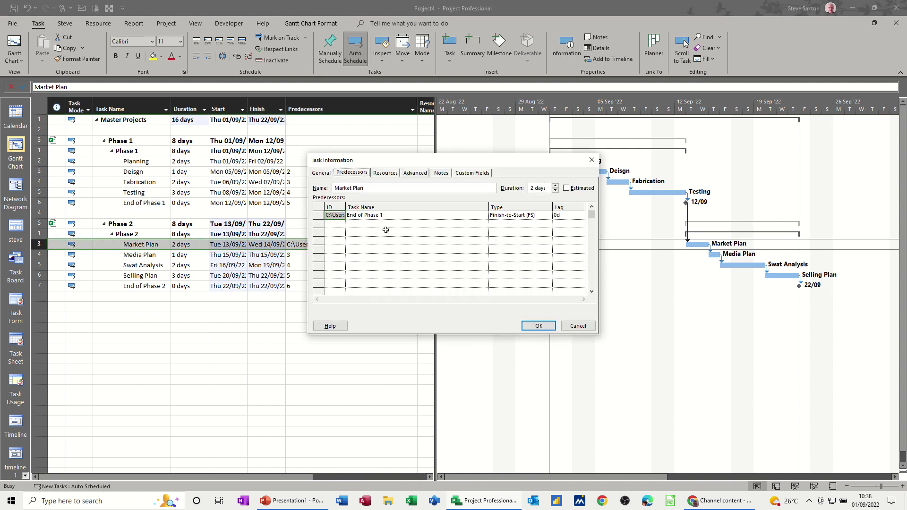
pyautogui.moveTo(345, 207)
pyautogui.mouseDown()
pyautogui.moveTo(391, 207)
pyautogui.moveTo(346, 215)
pyautogui.mouseUp()
# - Cancel the Task Information dialog without making changes
pyautogui.click(578, 326)
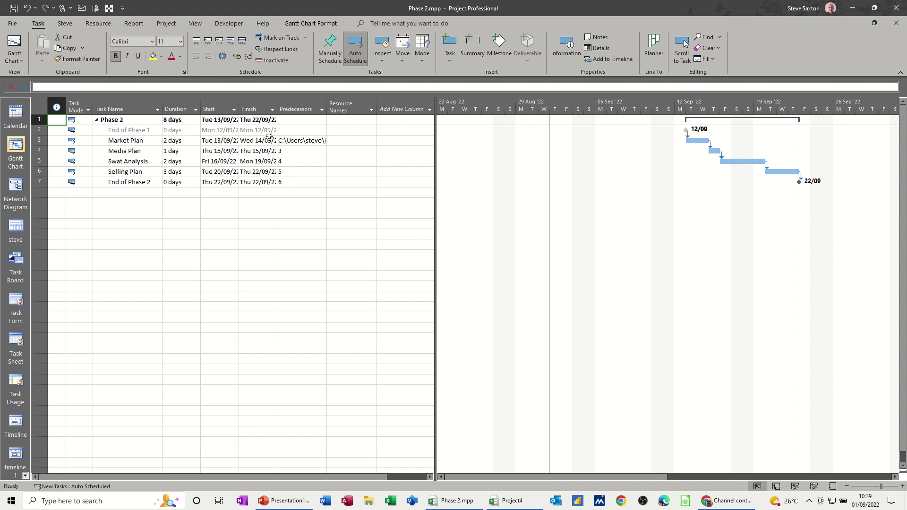
# - In Phase 2.mpp, widen Predecessors to show the Phase 1.mpp path and set bar text Right to Name
pyautogui.doubleClick(328, 112)
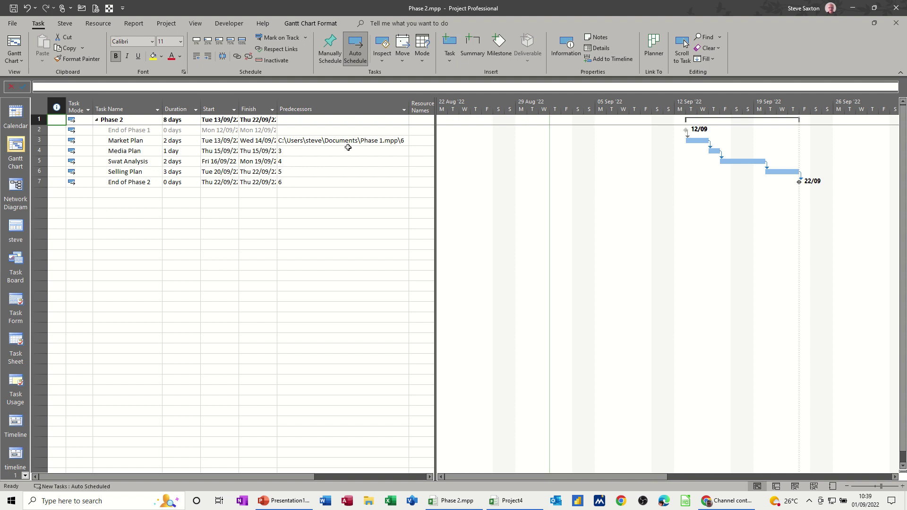
pyautogui.doubleClick(705, 201)
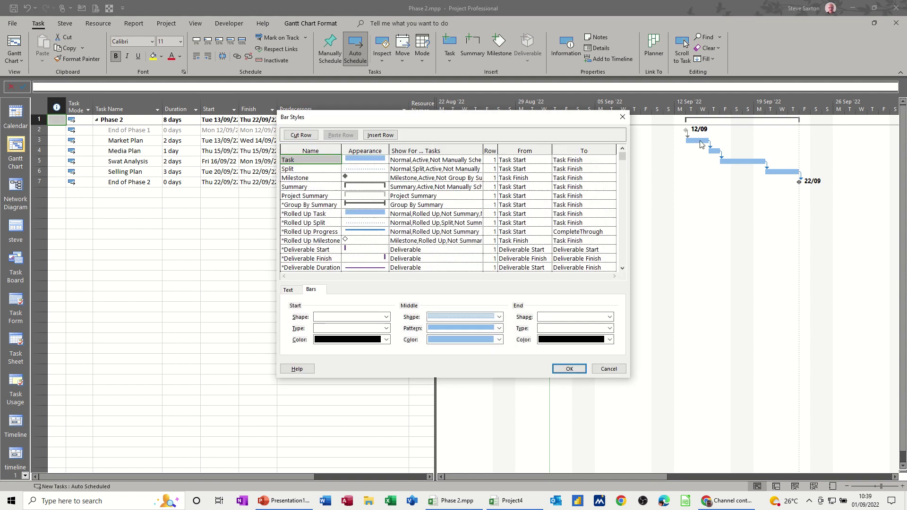
pyautogui.click(285, 292)
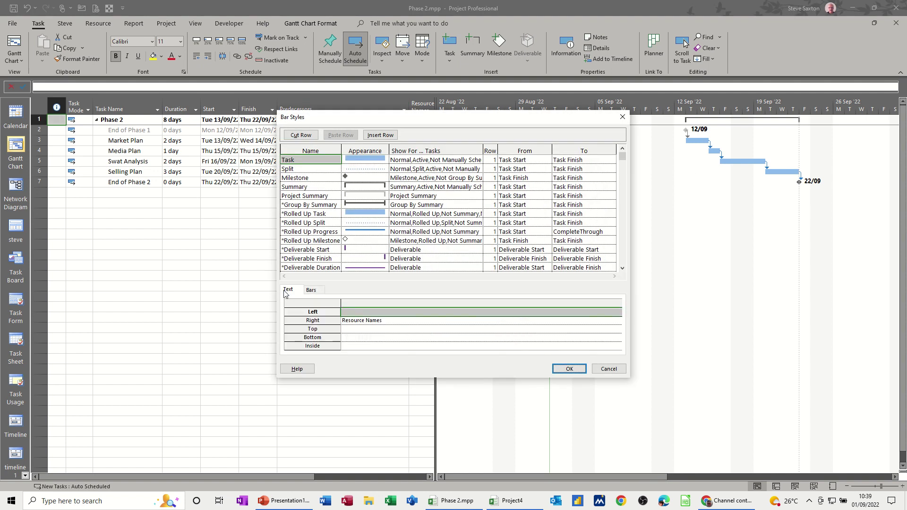
pyautogui.click(364, 321)
pyautogui.write('Name')
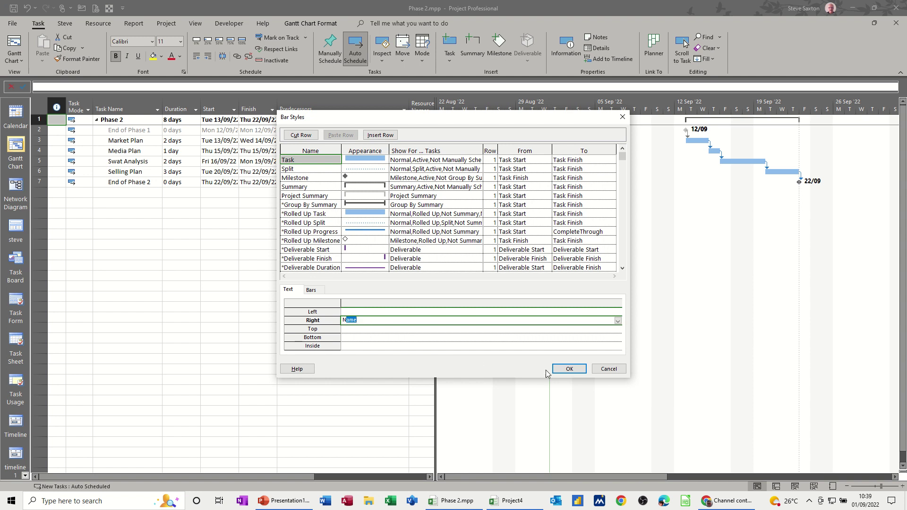
pyautogui.click(569, 368)
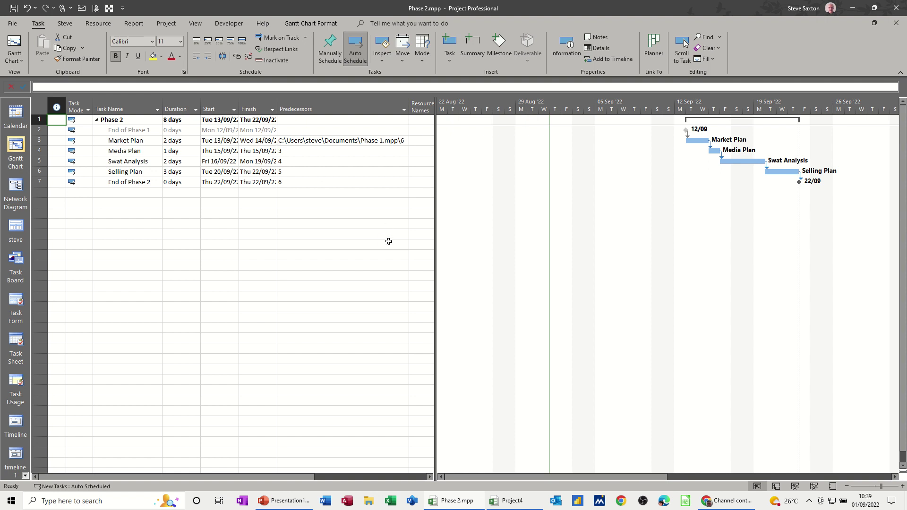
# - Close Phase 2.mpp with Ctrl+F4, returning to the Project4 master plan
pyautogui.hotkey('ctrl', 'F4')
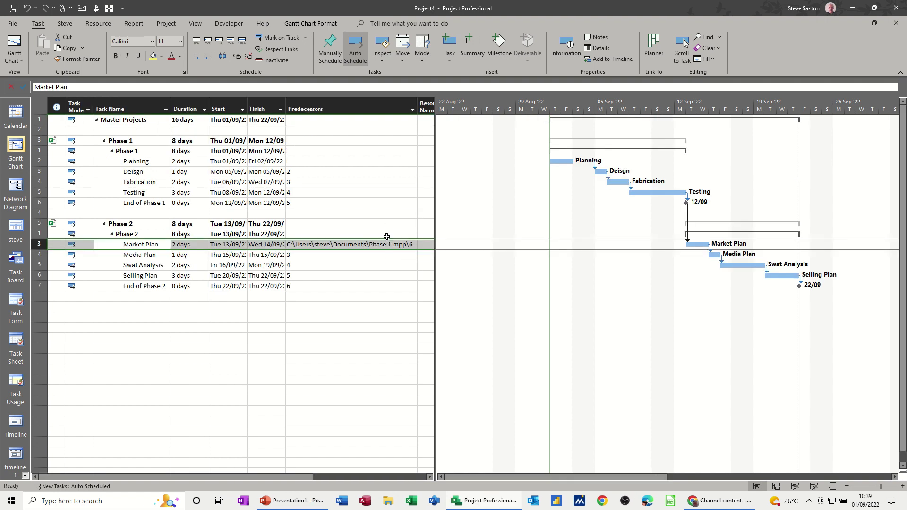